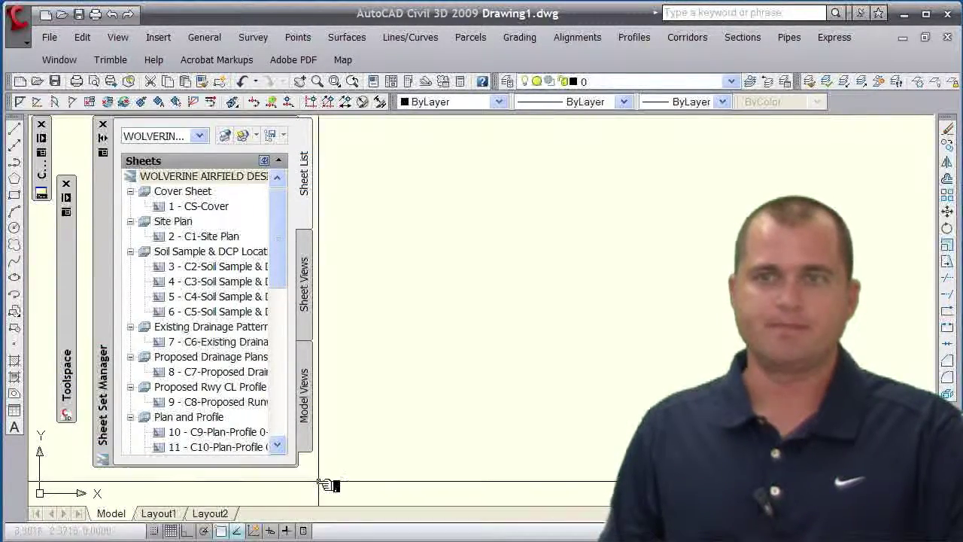
Step: Enlarge the Sheet Set Manager palette and scroll the WOLVERINE AIRFIELD DESIGN sheet list back to the top
left_click_drag(298, 467, 352, 491)
left_click_drag(335, 270, 346, 364)
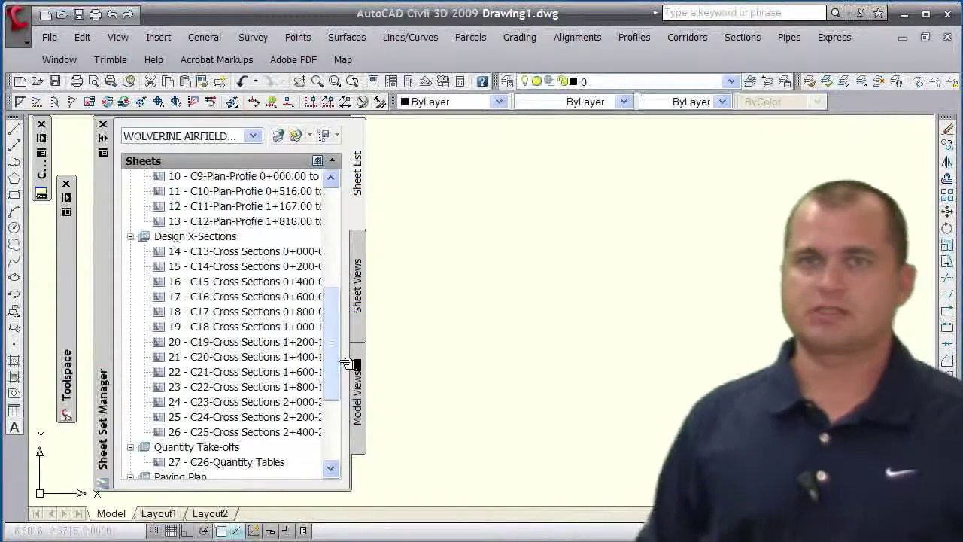
left_click_drag(346, 364, 312, 251)
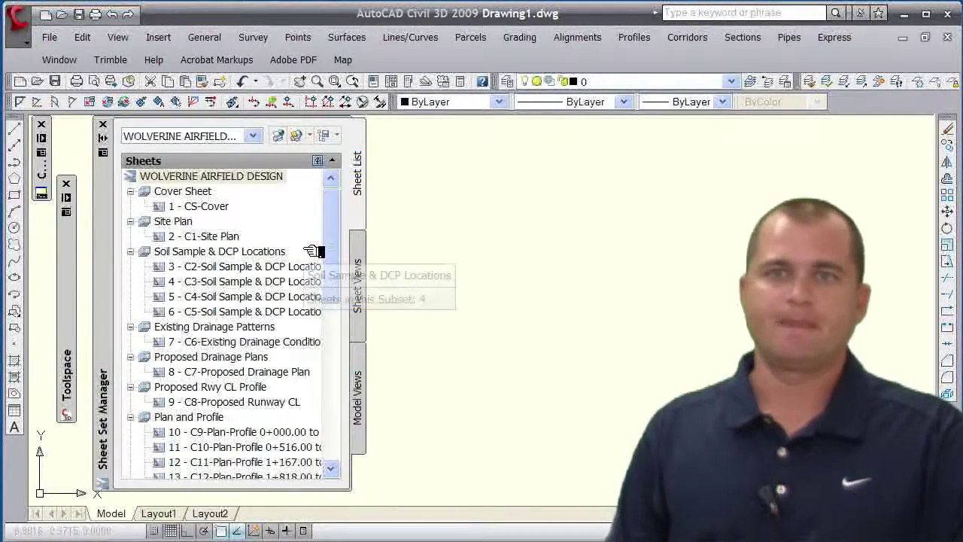
right_click(203, 178)
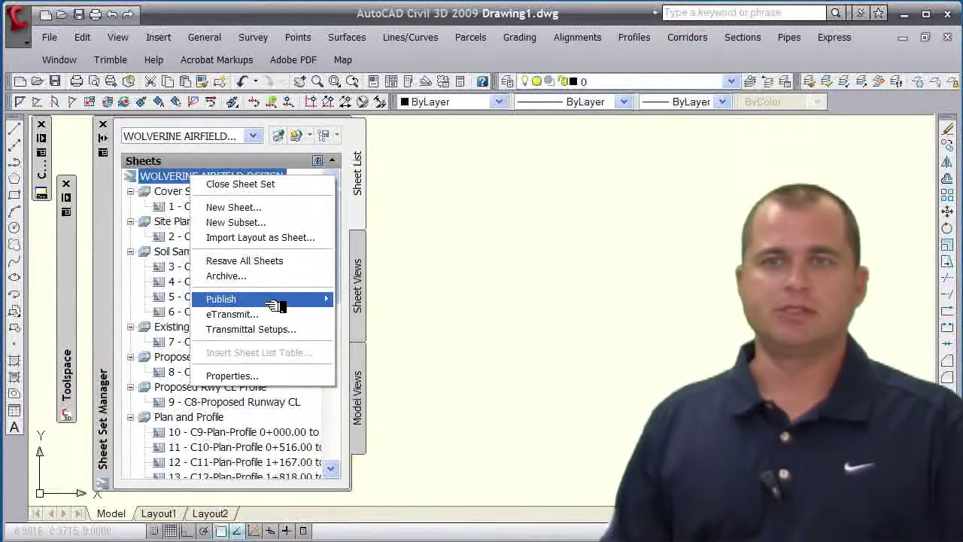
mouse_move(275, 300)
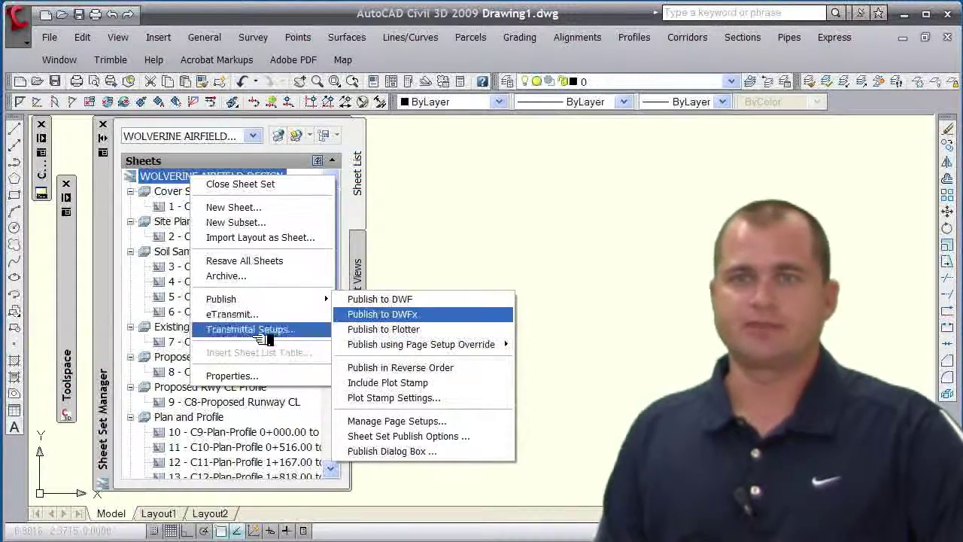
left_click(180, 238)
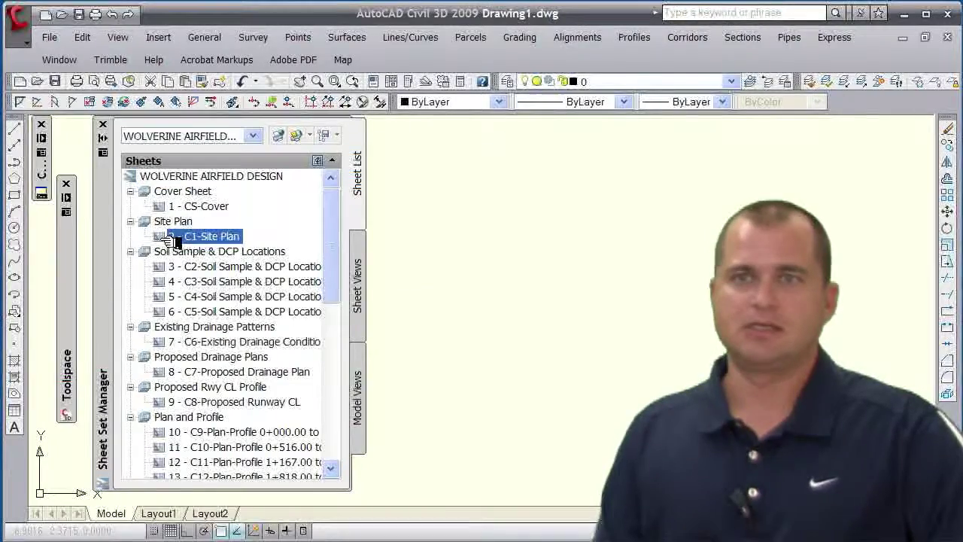
Step: Open the 2 - C1-Site Plan sheet from the Sheet Set Manager
mouse_move(198, 239)
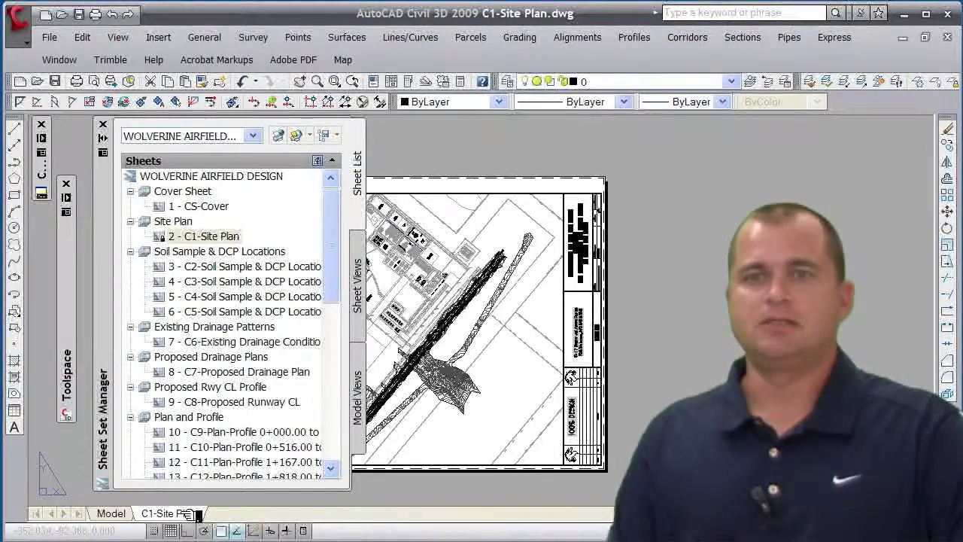
Step: Open the C1-Site Plan layout's page setup for editing through Page Setup Manager
right_click(190, 512)
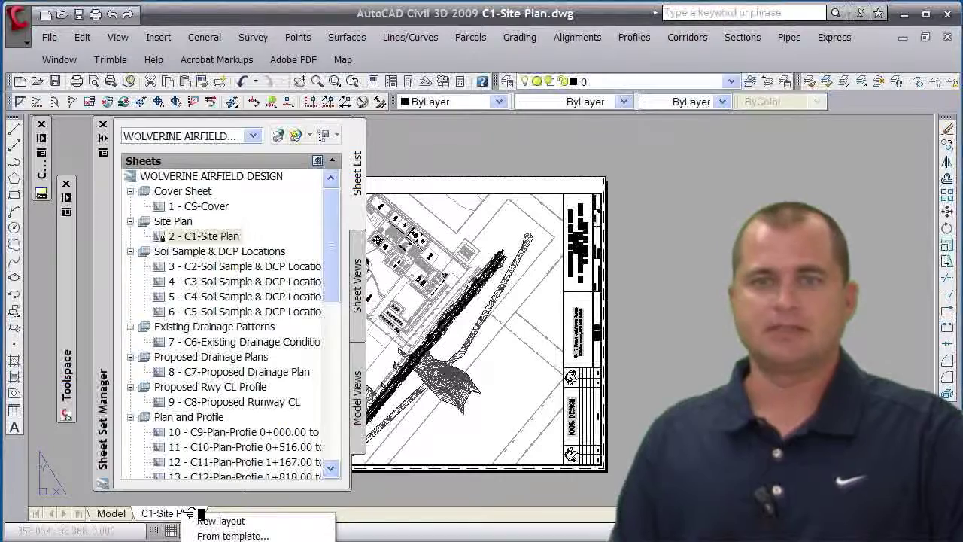
left_click(234, 541)
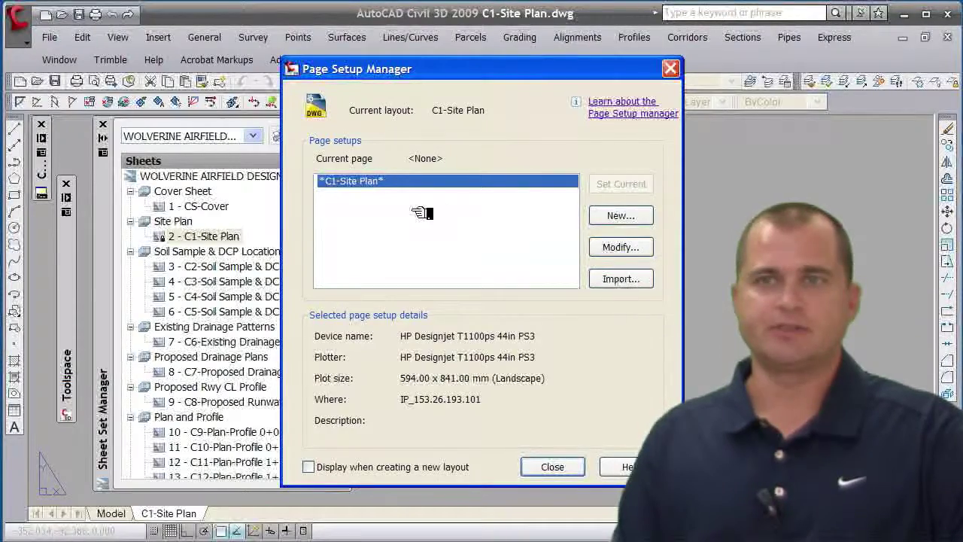
left_click(624, 249)
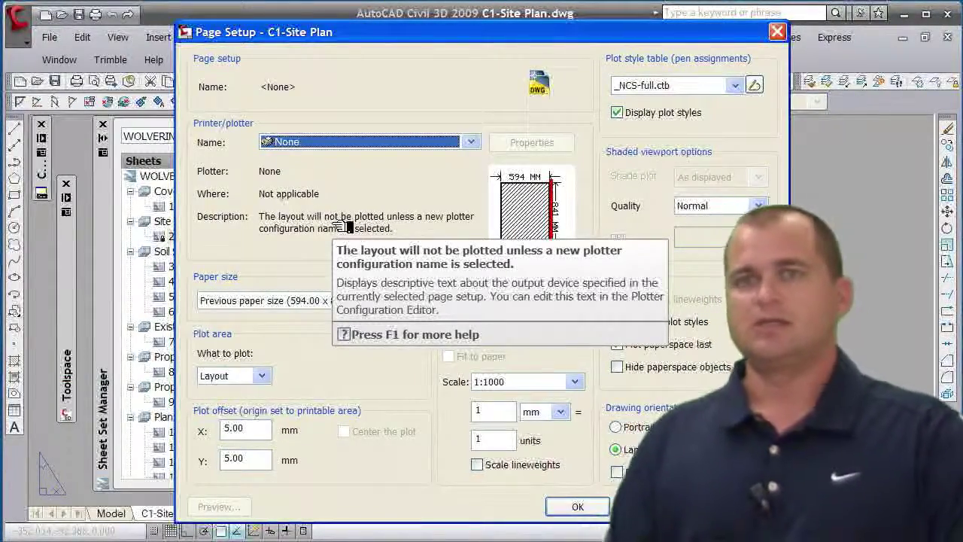
Step: Leave the C1-Site Plan printer at None and close both page setup dialogs
left_click(424, 141)
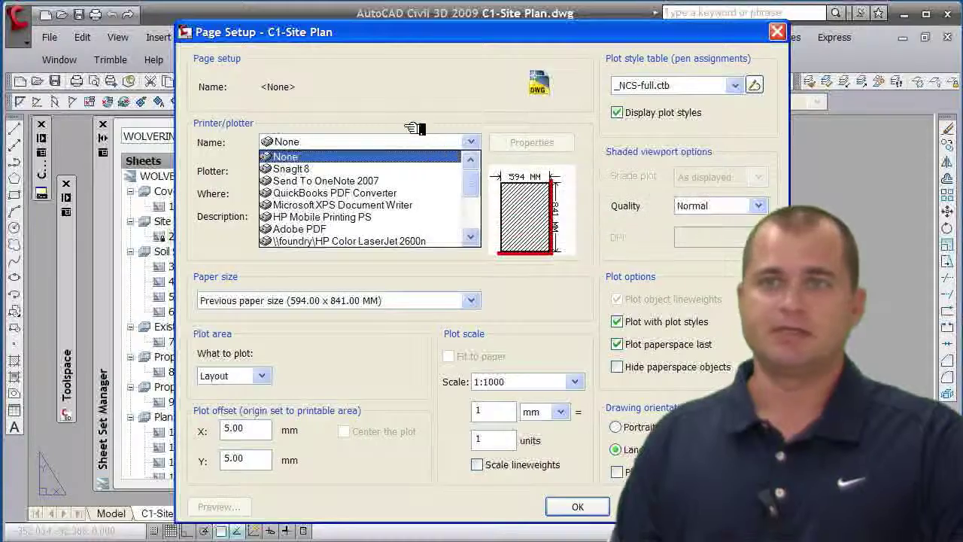
left_click(417, 142)
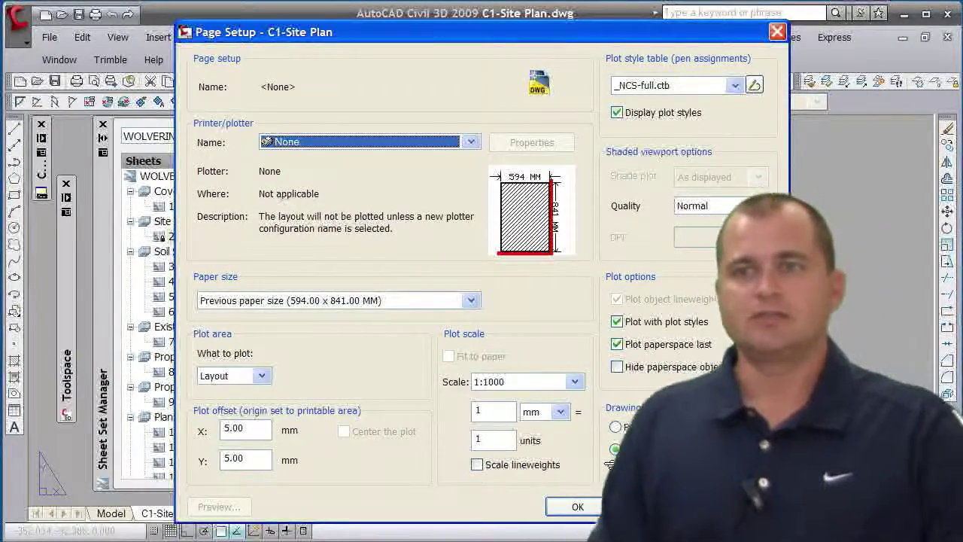
left_click(577, 507)
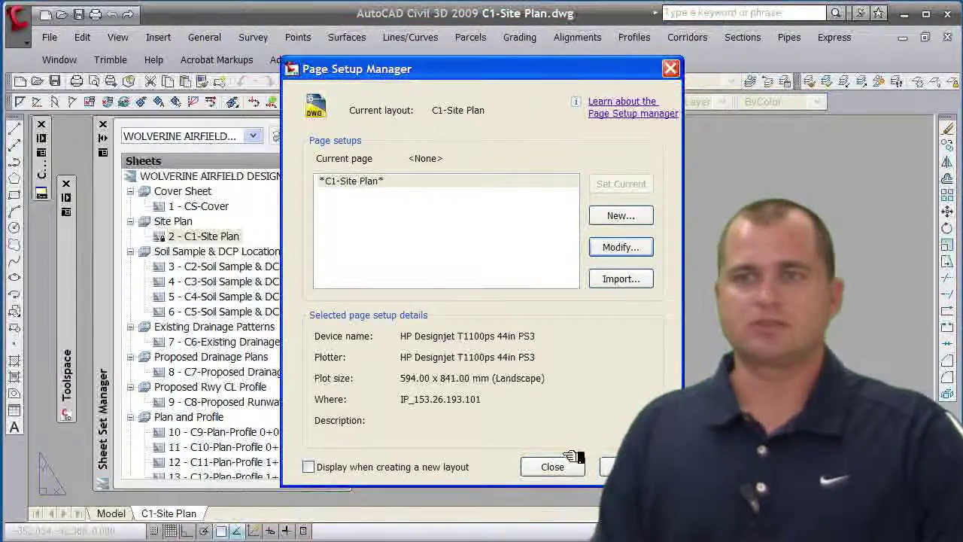
left_click(556, 467)
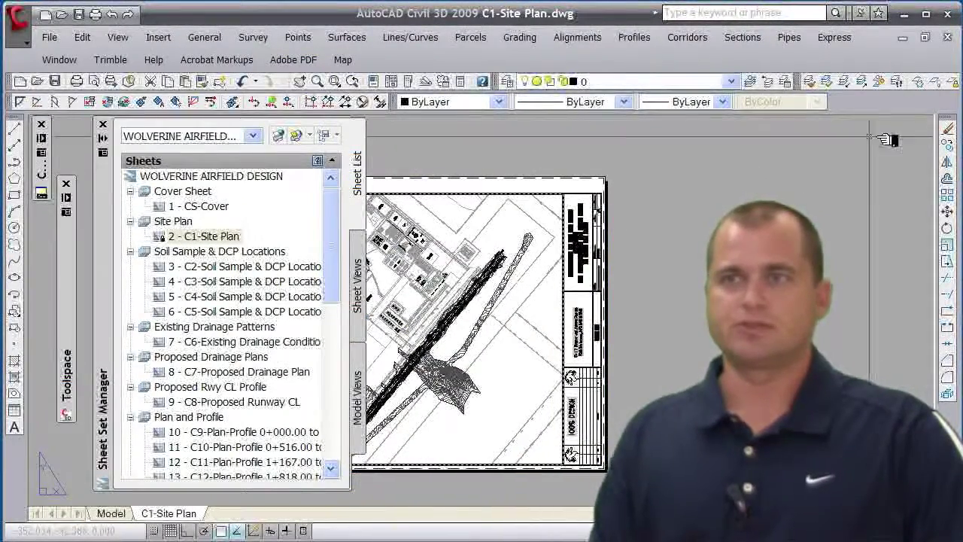
Step: Close C1-Site Plan without saving and start Drawing2.dwg from the _USAF-RH-Metric.dwt template
left_click(947, 36)
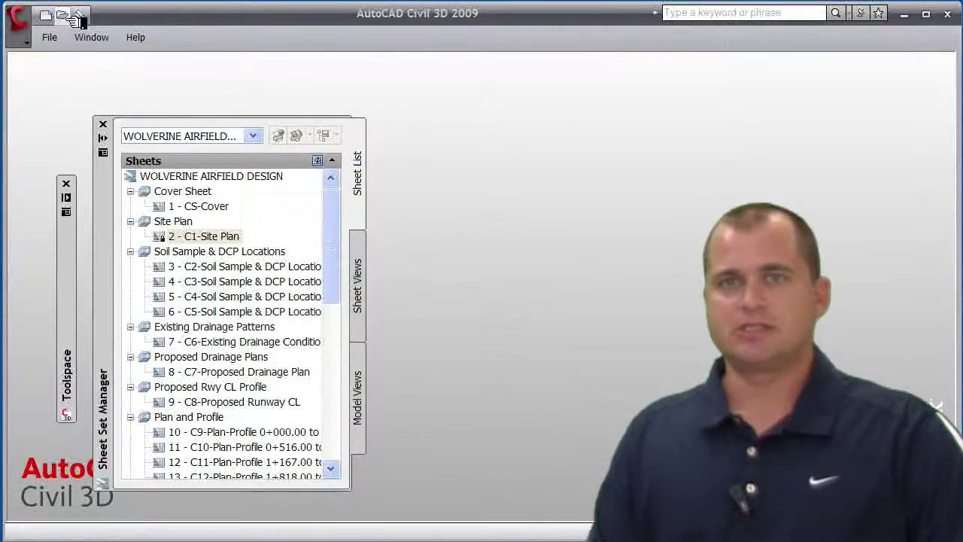
left_click(52, 15)
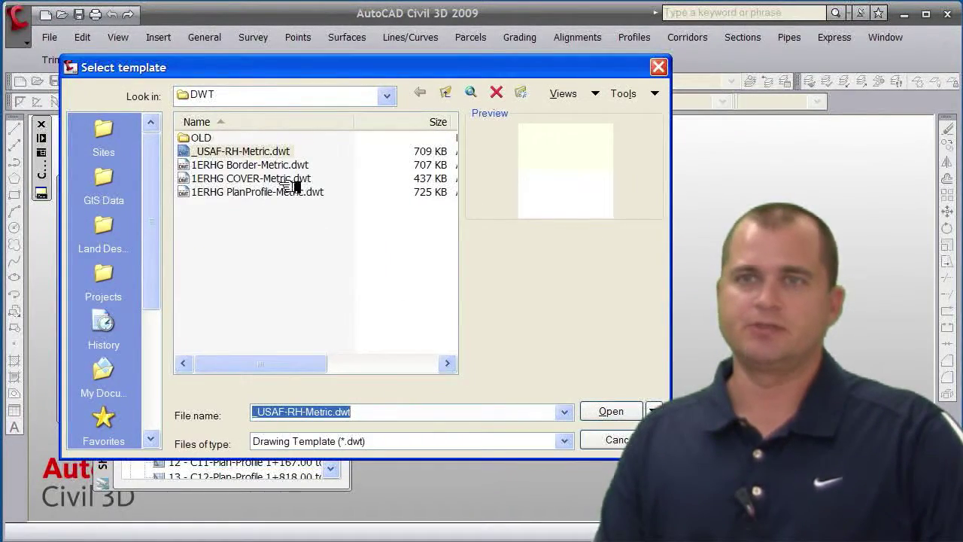
left_click(611, 412)
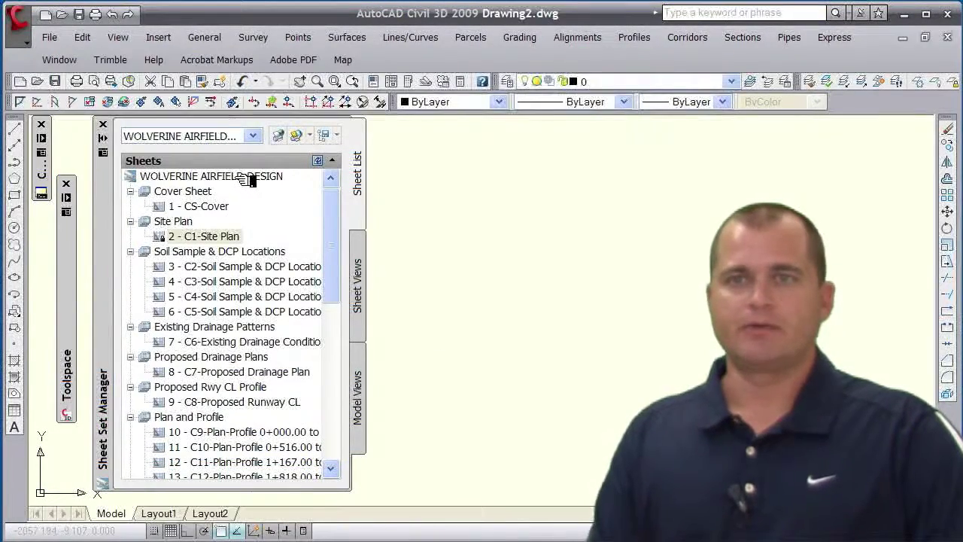
right_click(245, 177)
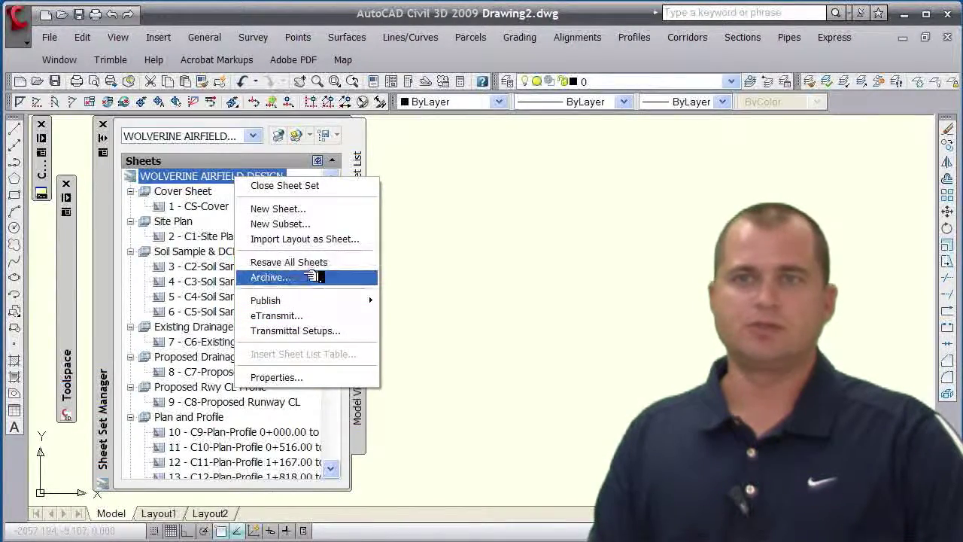
mouse_move(319, 301)
mouse_move(457, 345)
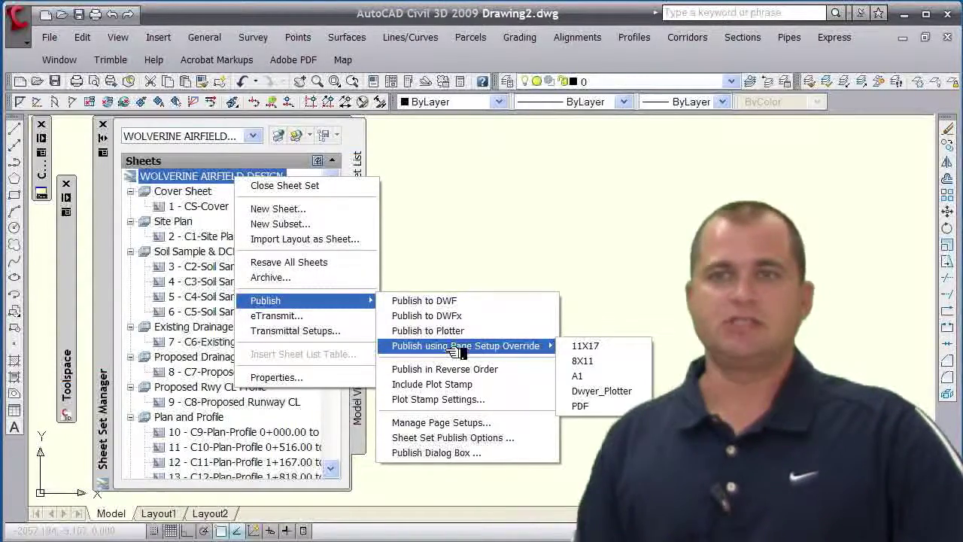
left_click(476, 301)
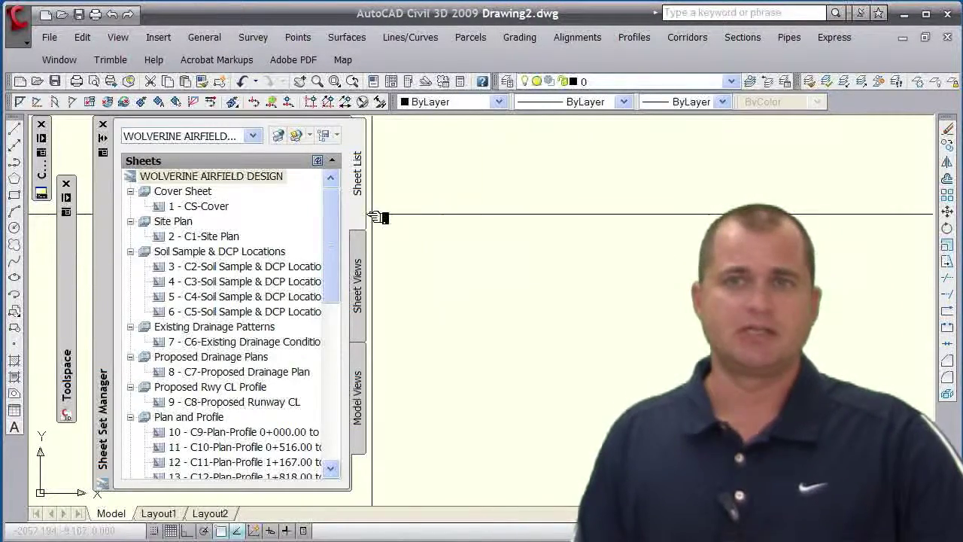
right_click(255, 179)
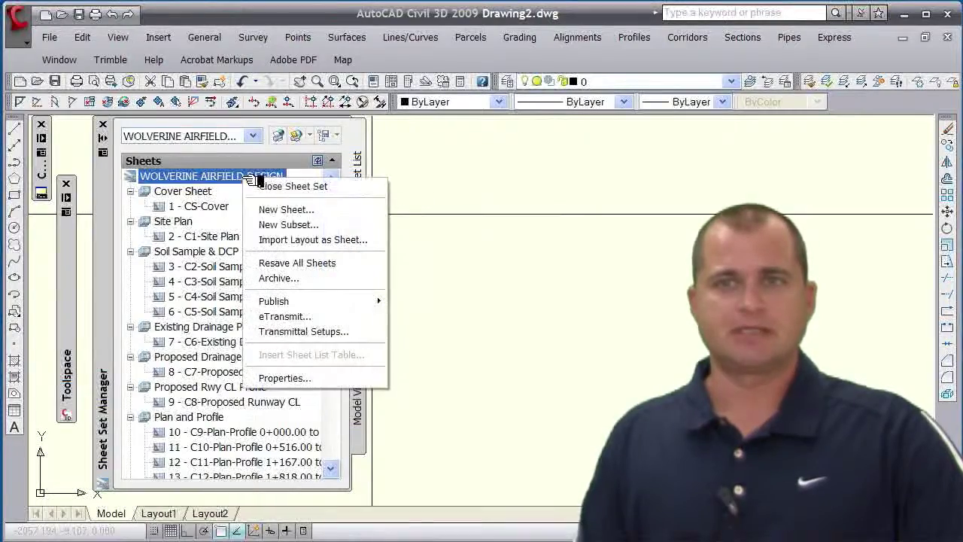
left_click(285, 378)
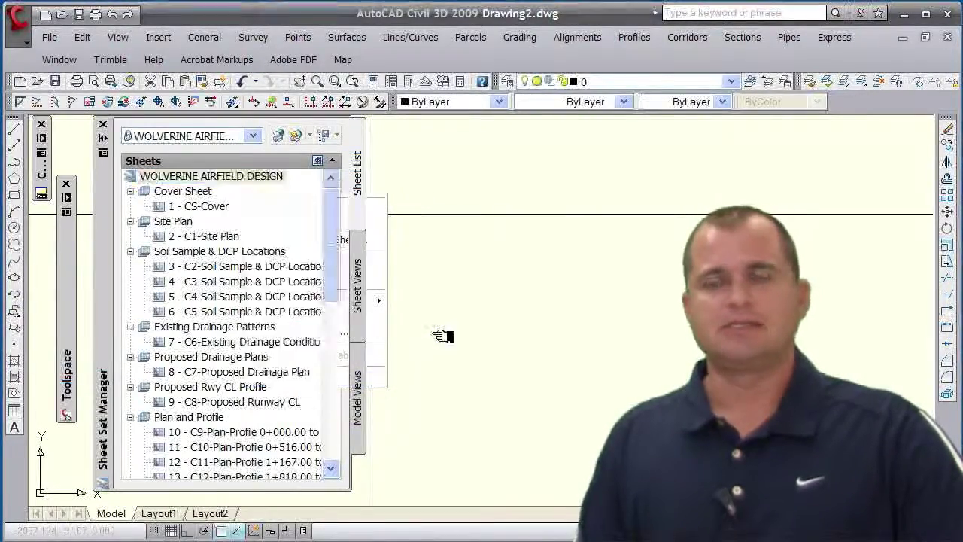
left_click_drag(437, 11, 435, 133)
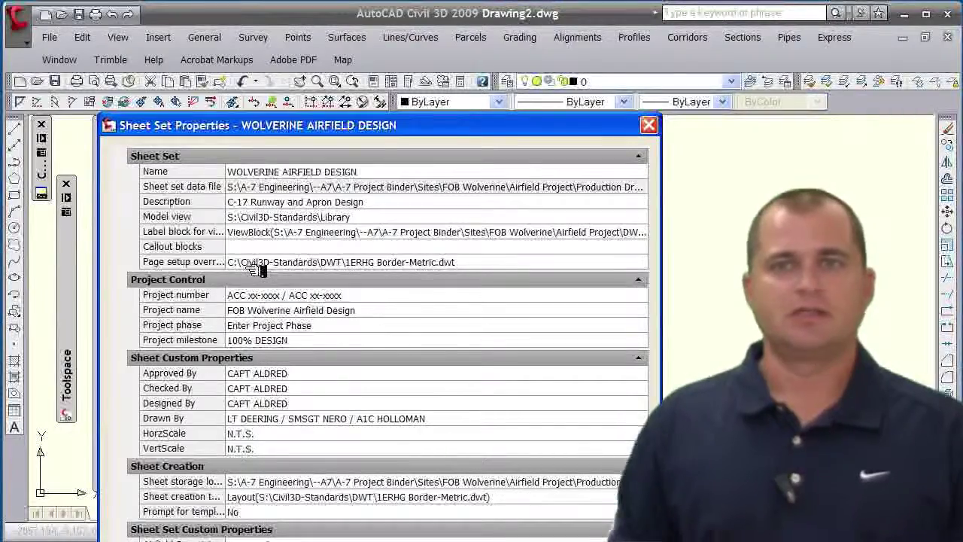
left_click(651, 123)
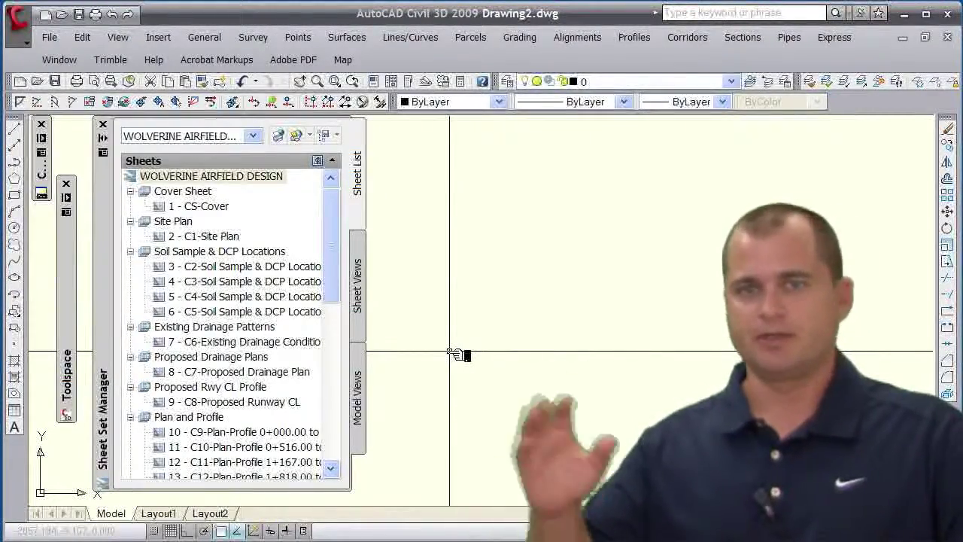
Step: Open the 1ERHG Border-Metric.dwt template from the DWT folder
mouse_move(456, 354)
left_mouse_down()
mouse_move(409, 346)
mouse_move(343, 313)
left_mouse_up()
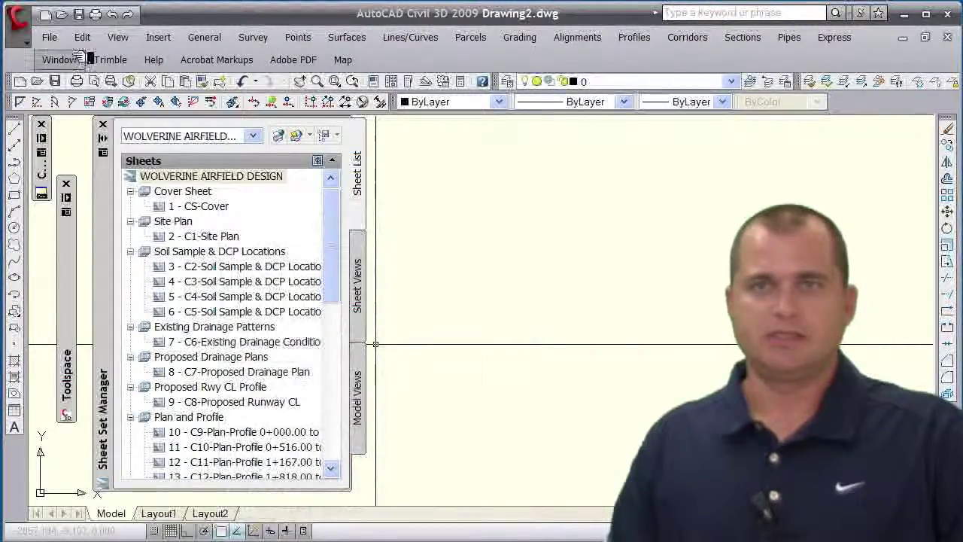
left_click(53, 37)
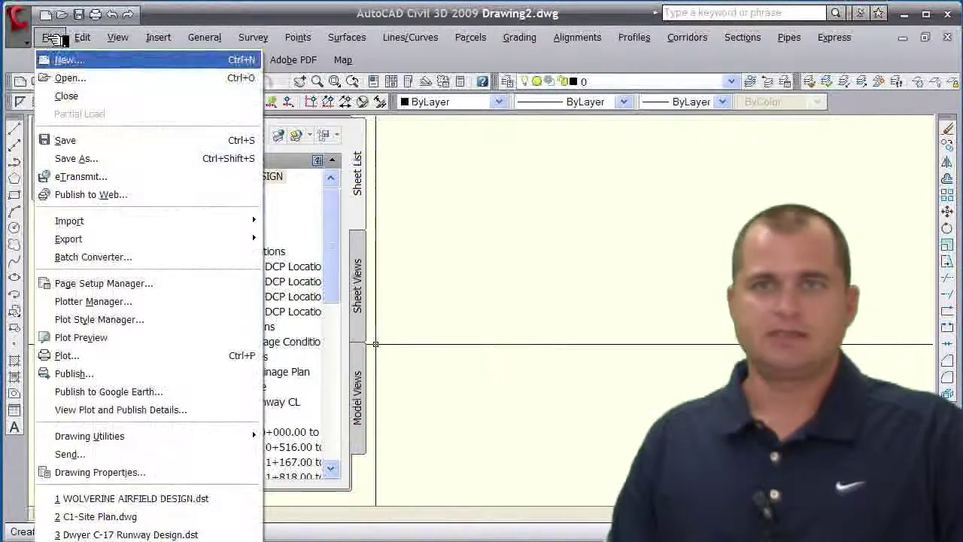
left_click(67, 78)
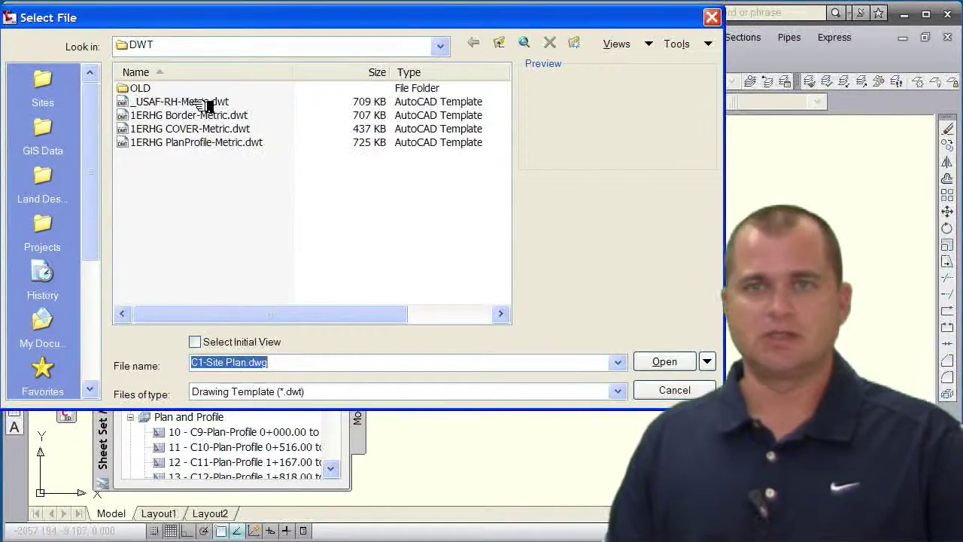
left_click(202, 117)
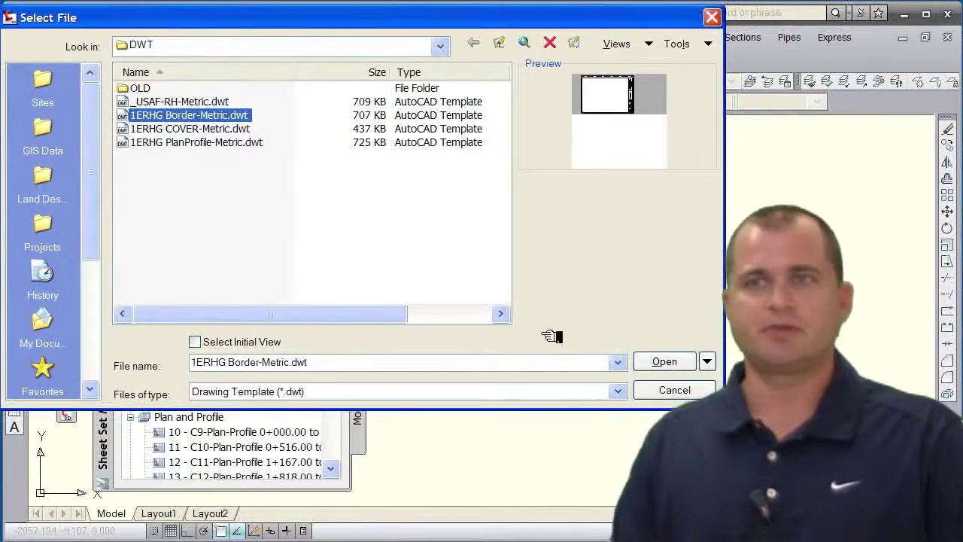
left_click(667, 361)
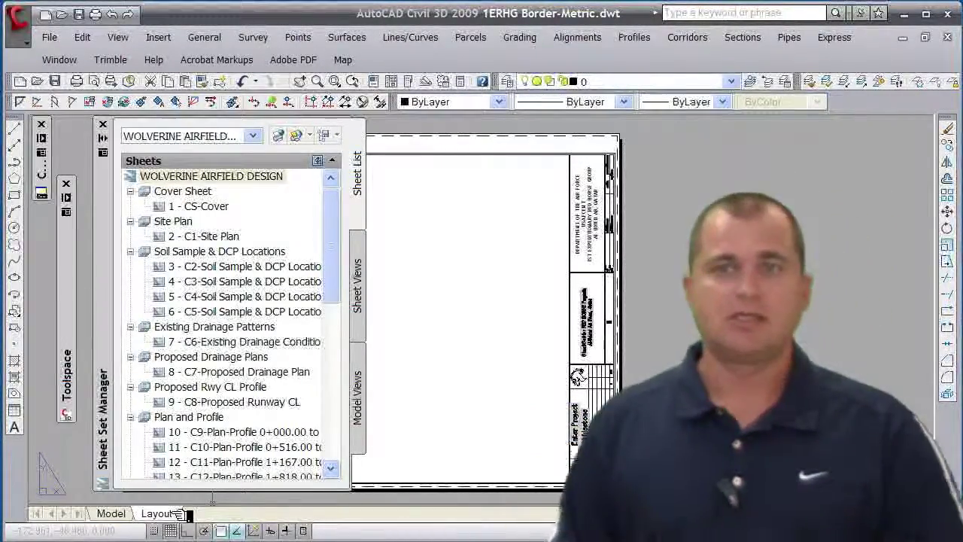
Step: Create a new page setup named NYC_Office for the border layout, starting from *Layout*
right_click(180, 512)
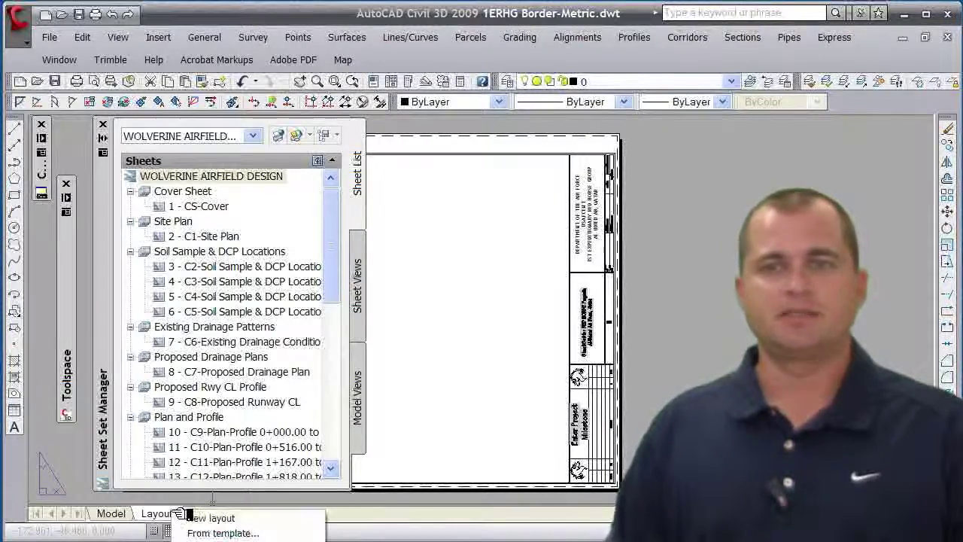
left_click(226, 539)
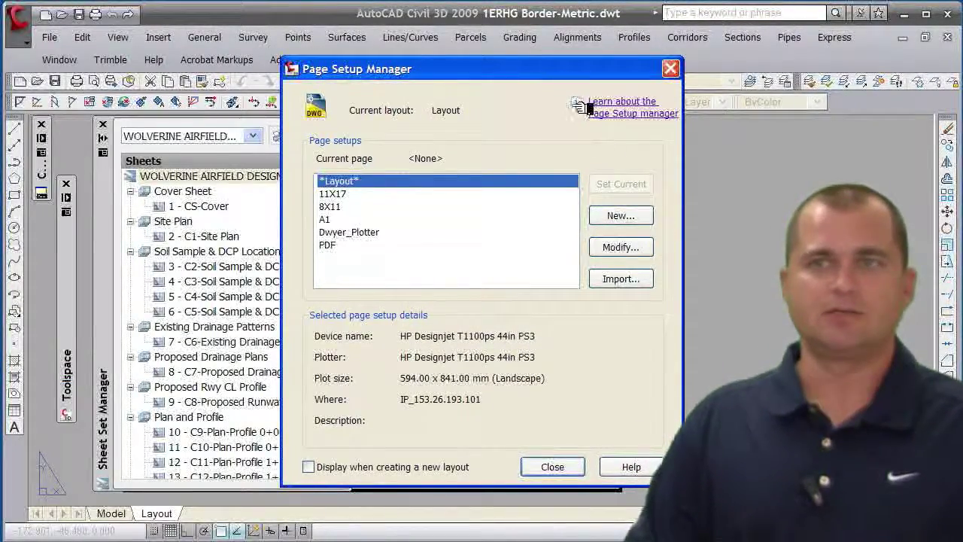
left_click_drag(552, 67, 399, 48)
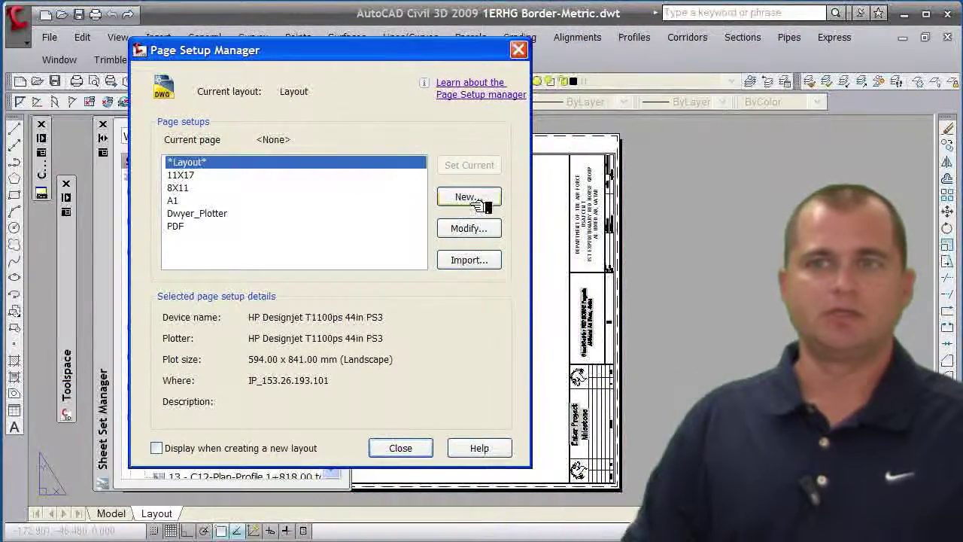
left_click(468, 197)
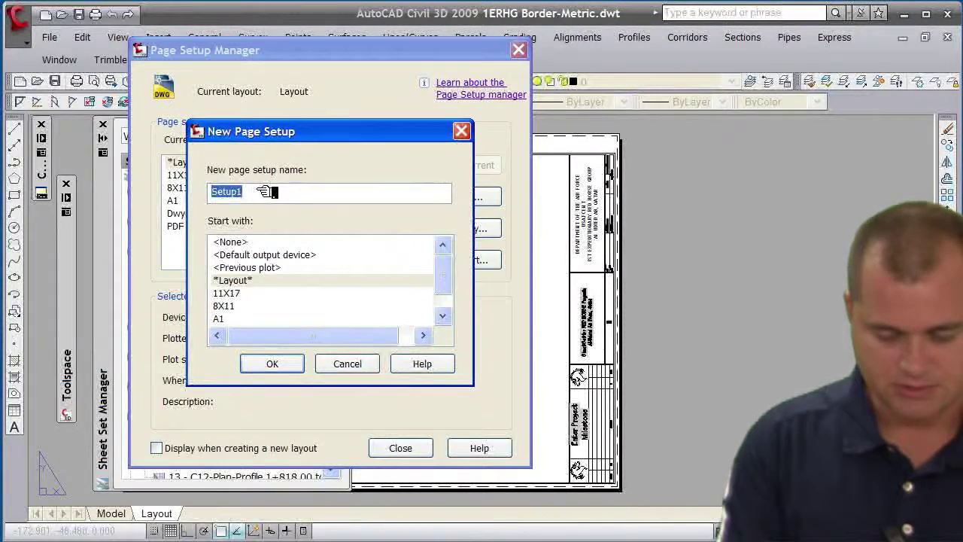
type("NYC_Office")
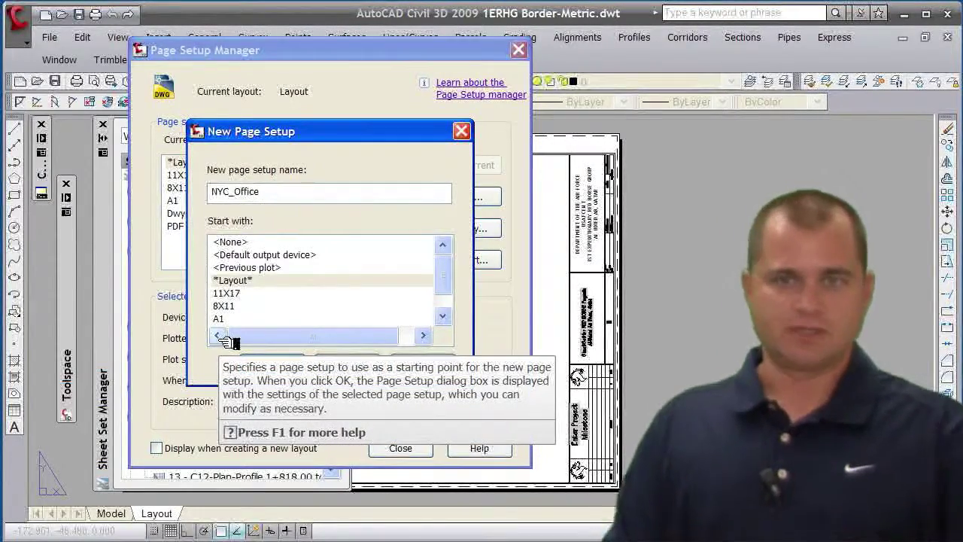
left_click(272, 364)
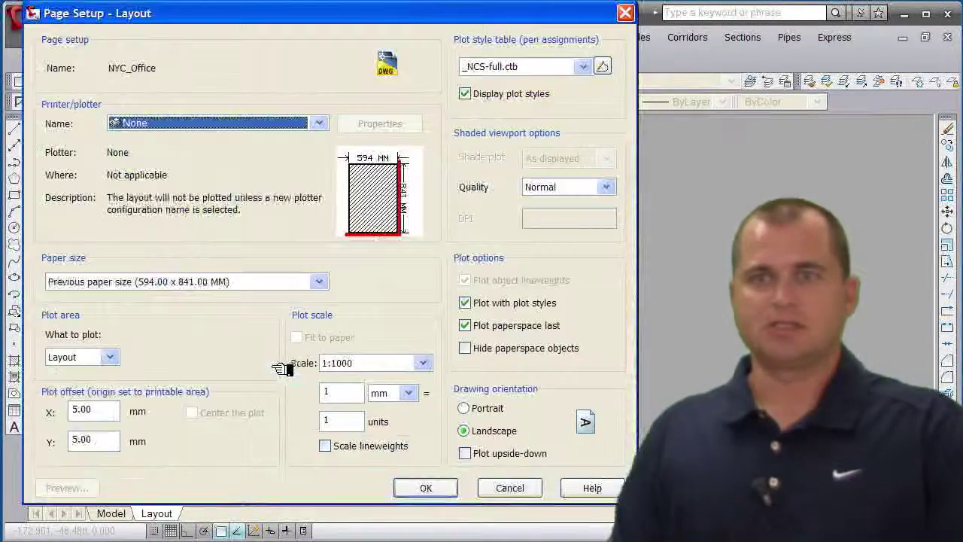
Step: Set NYC_Office to plot on the HP Deskjet 3840 Series with Letter paper and save it
left_click(235, 132)
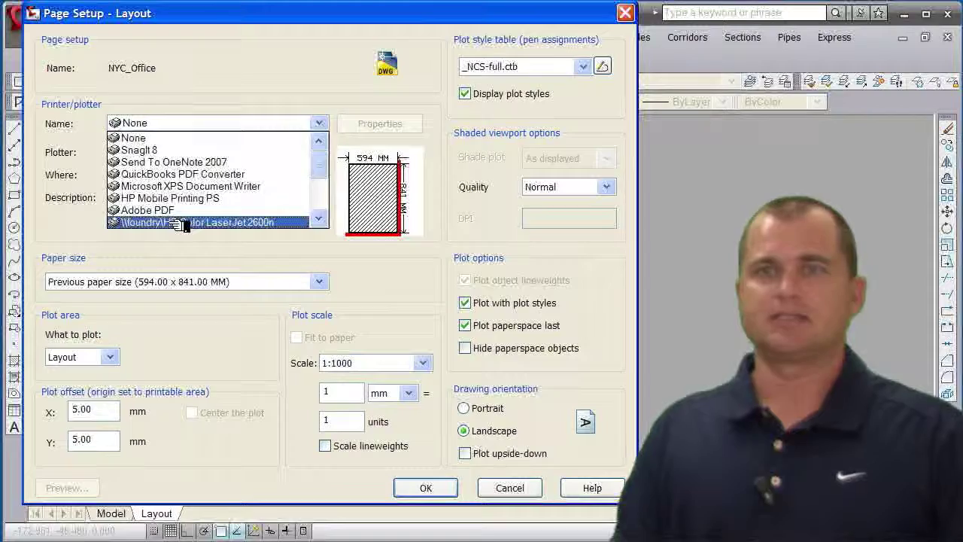
left_click(177, 223)
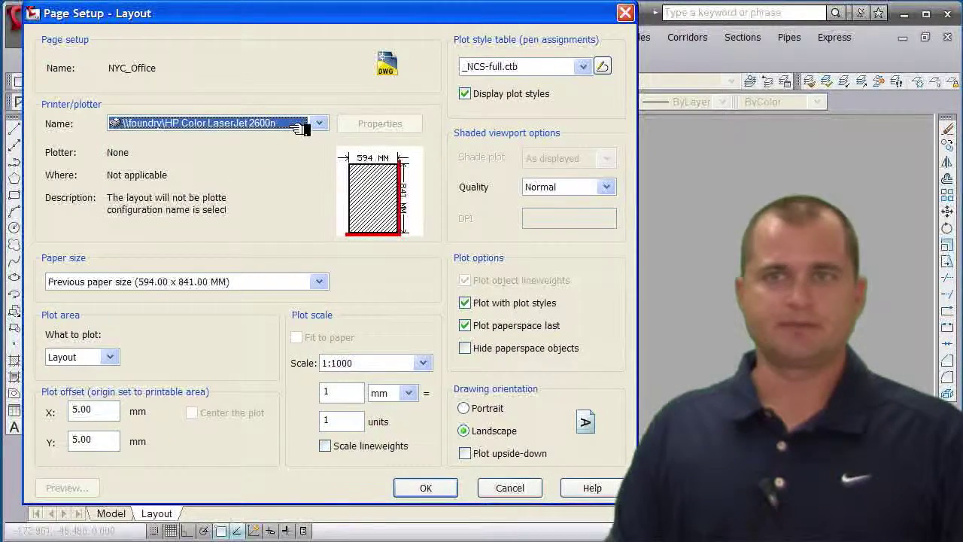
scroll(293, 234, "down", 7)
key("alt+Down")
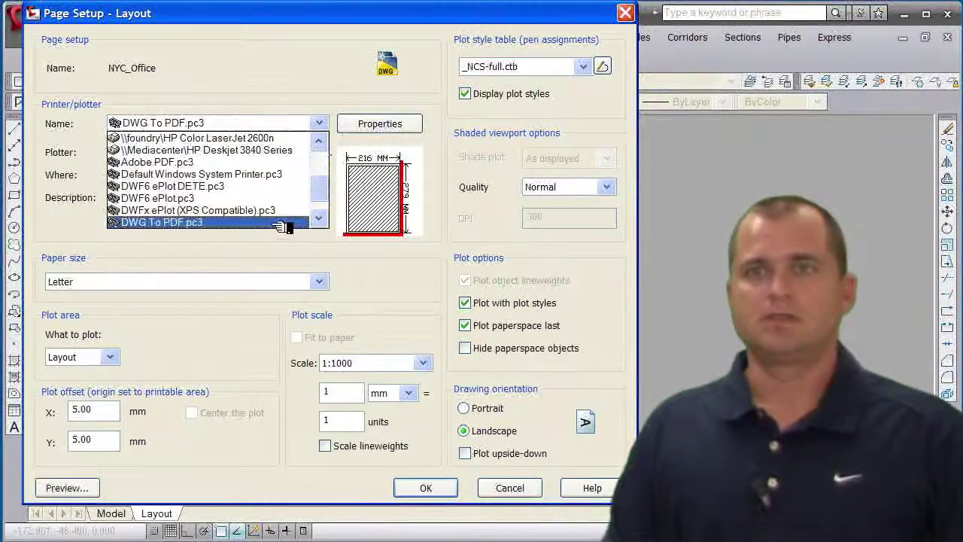
left_click(174, 150)
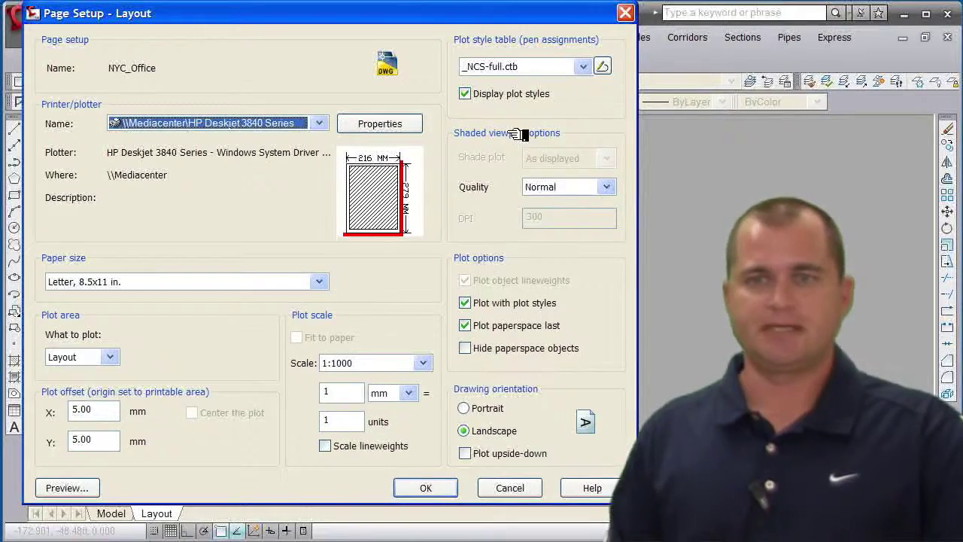
left_click(424, 489)
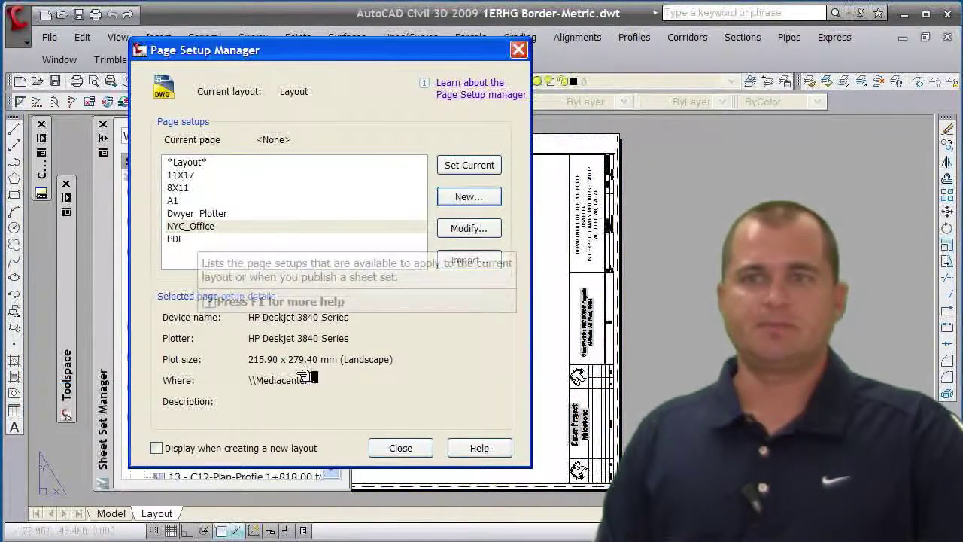
Step: Close Page Setup Manager, then close the 1ERHG Border-Metric template, saving its changes
left_click(400, 448)
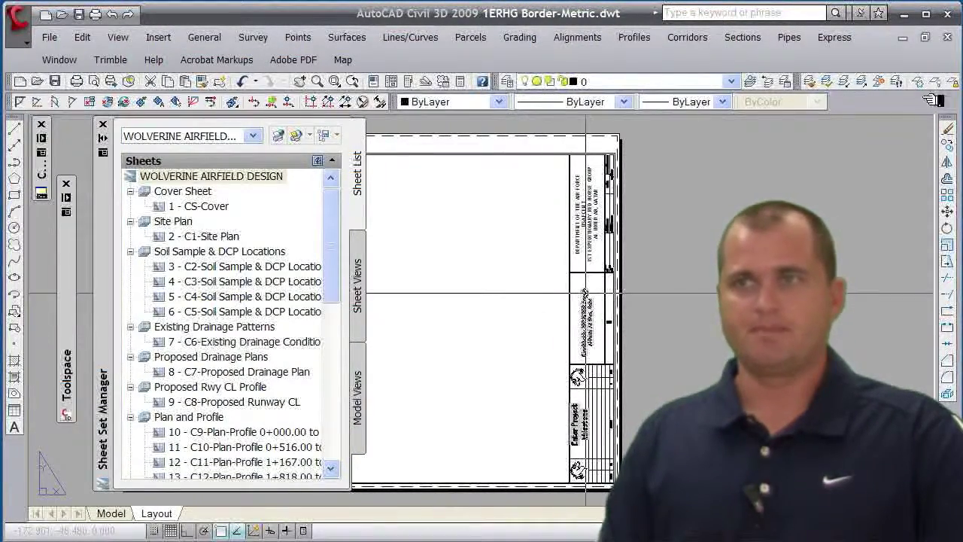
left_click(947, 38)
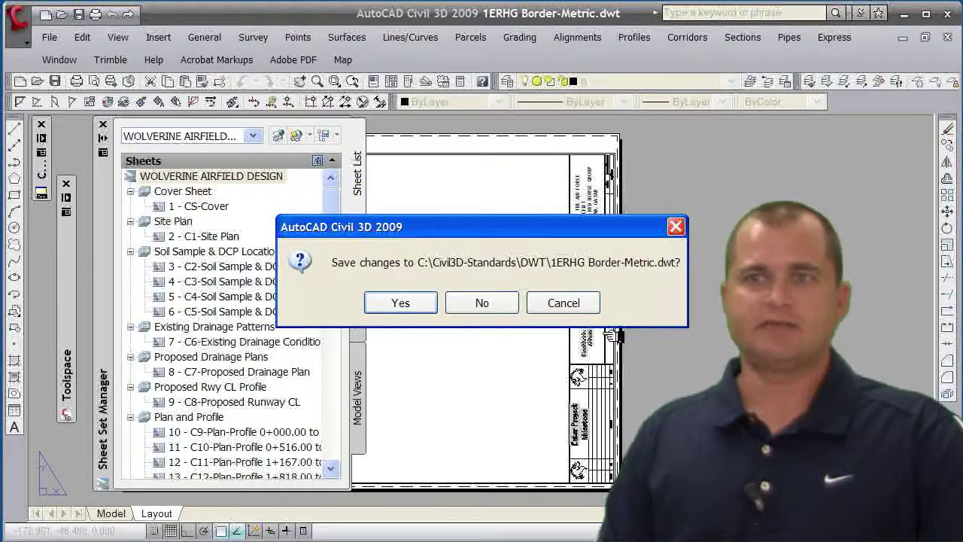
left_click(441, 303)
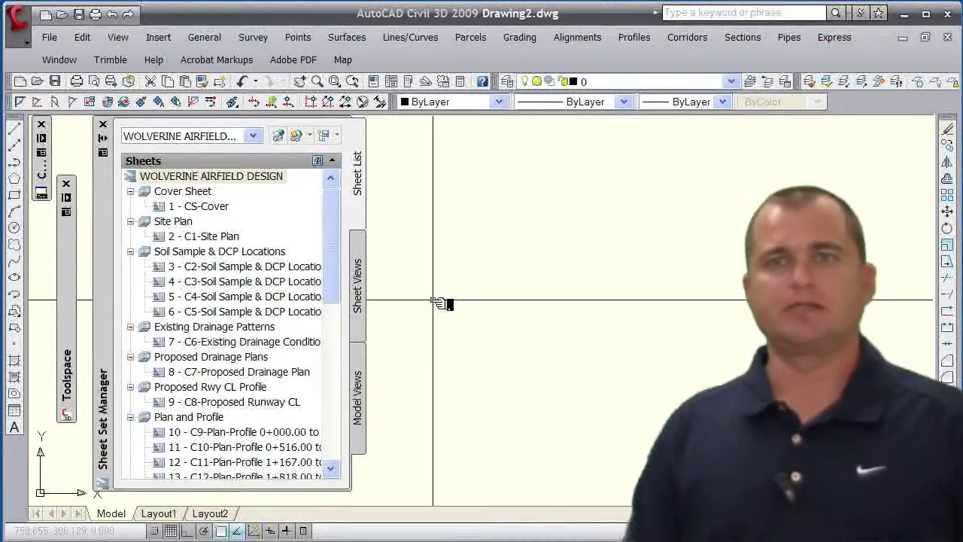
Step: Set the sheet set's Page setup override property to 1ERHG Border-Metric.dwt and apply it
right_click(245, 177)
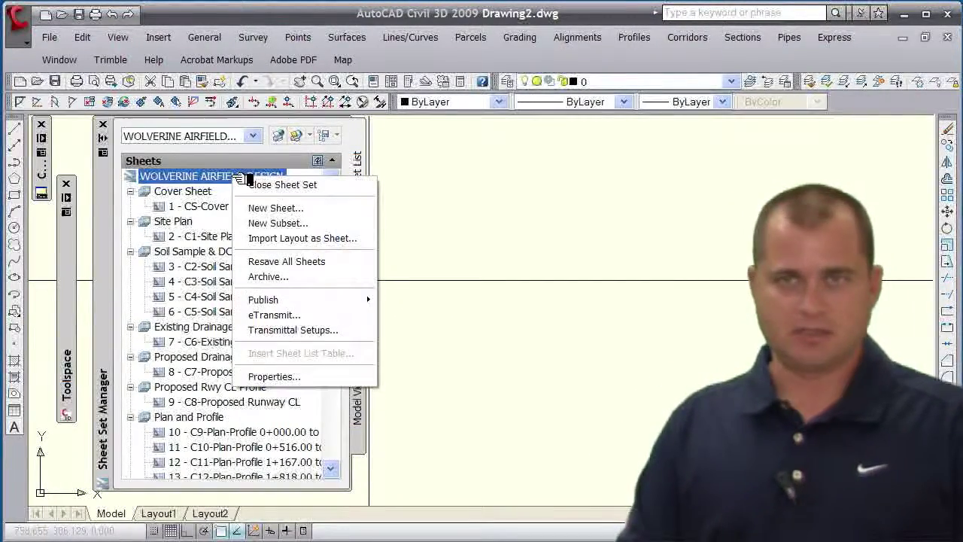
left_click(328, 378)
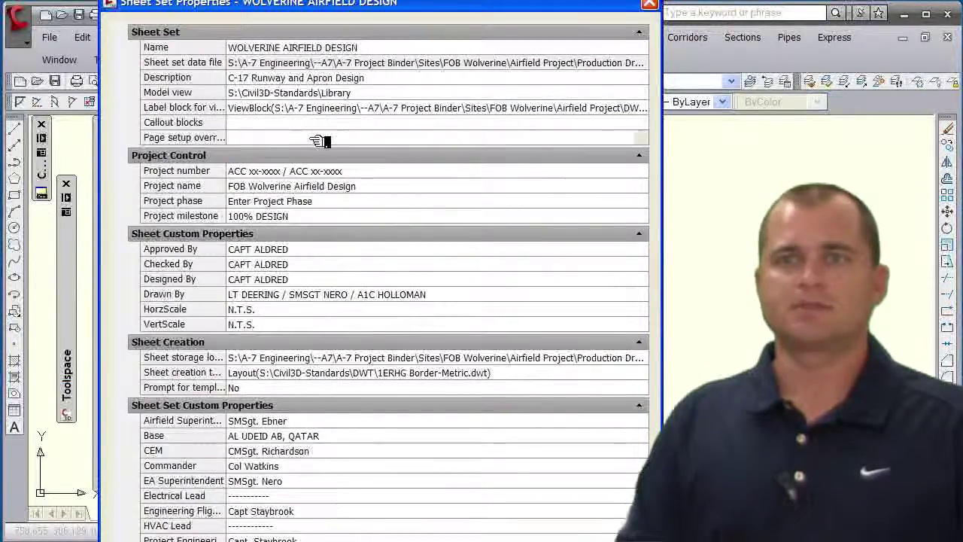
left_click(318, 137)
left_click(641, 139)
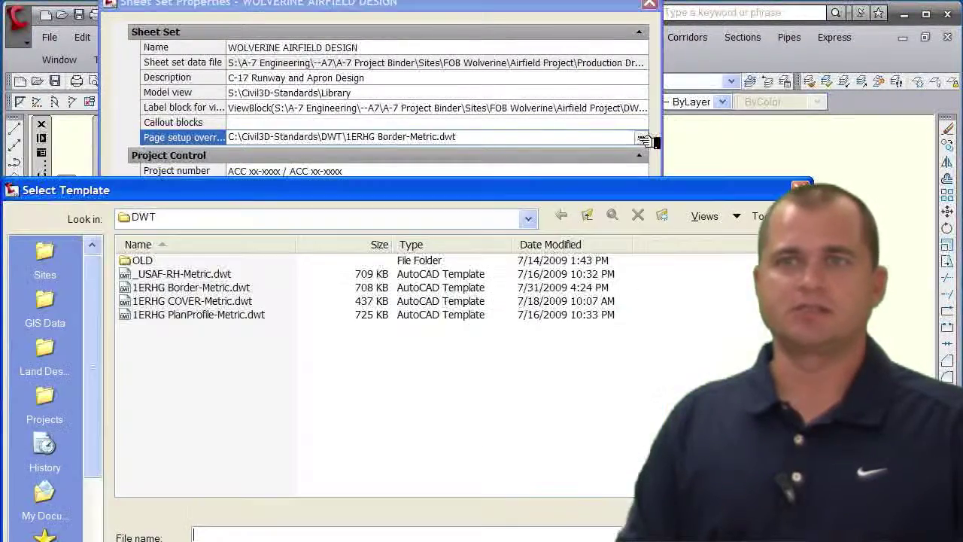
left_click(171, 286)
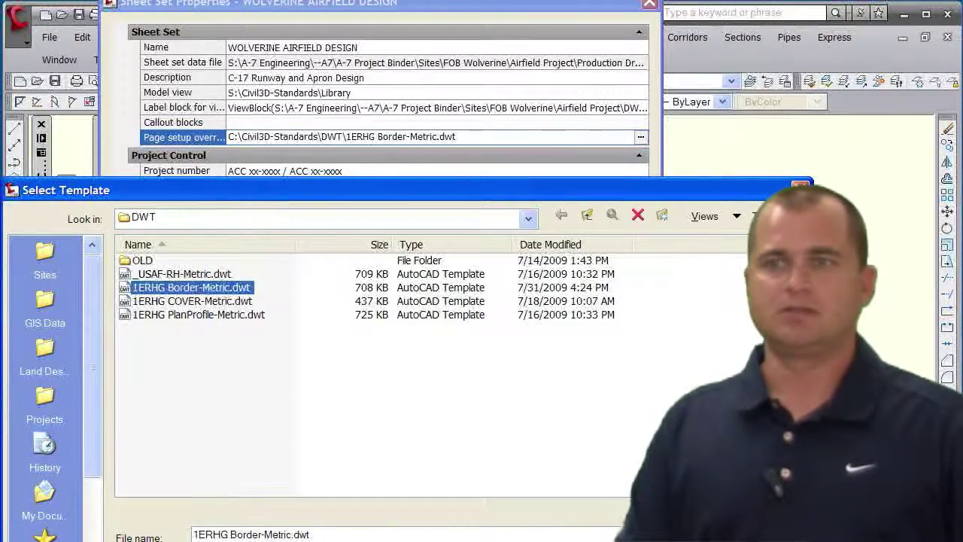
key("Return")
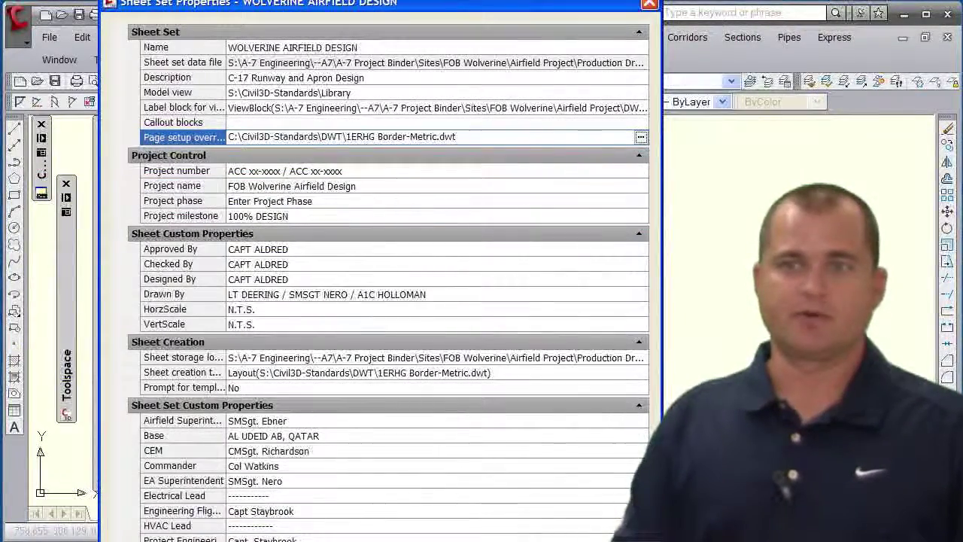
key("Return")
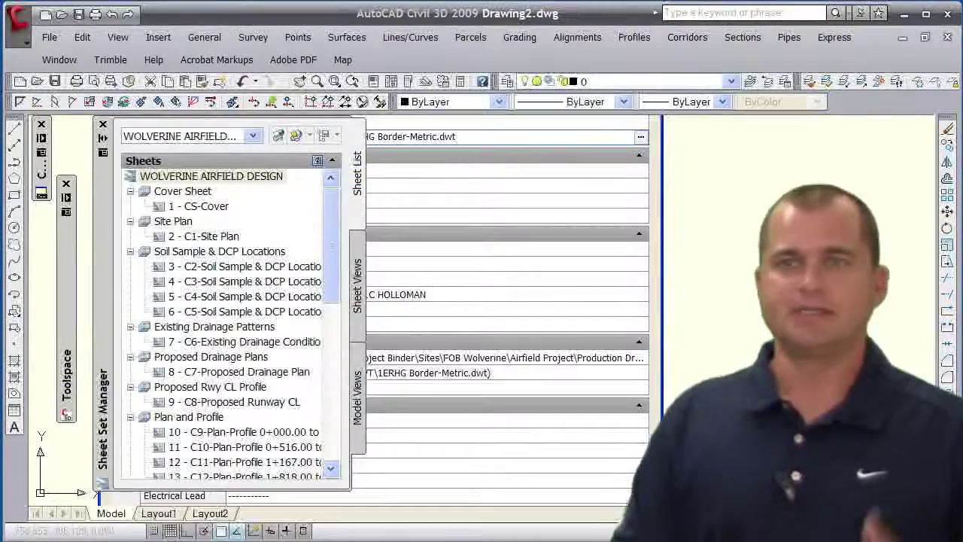
right_click(235, 179)
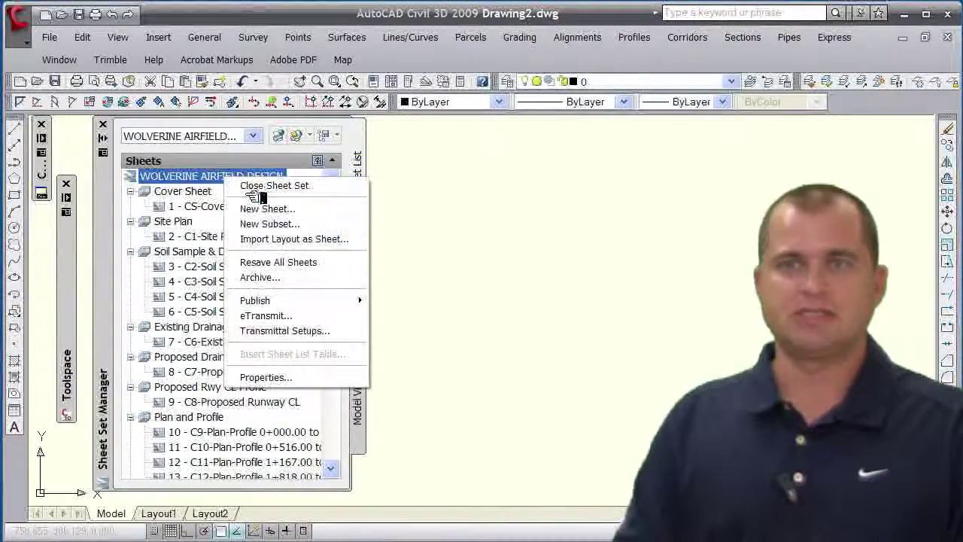
mouse_move(320, 299)
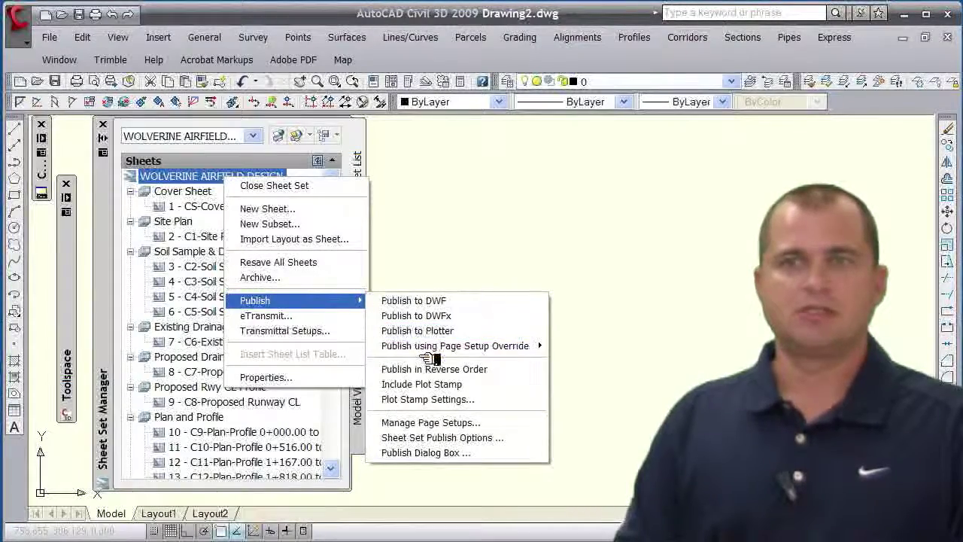
mouse_move(432, 349)
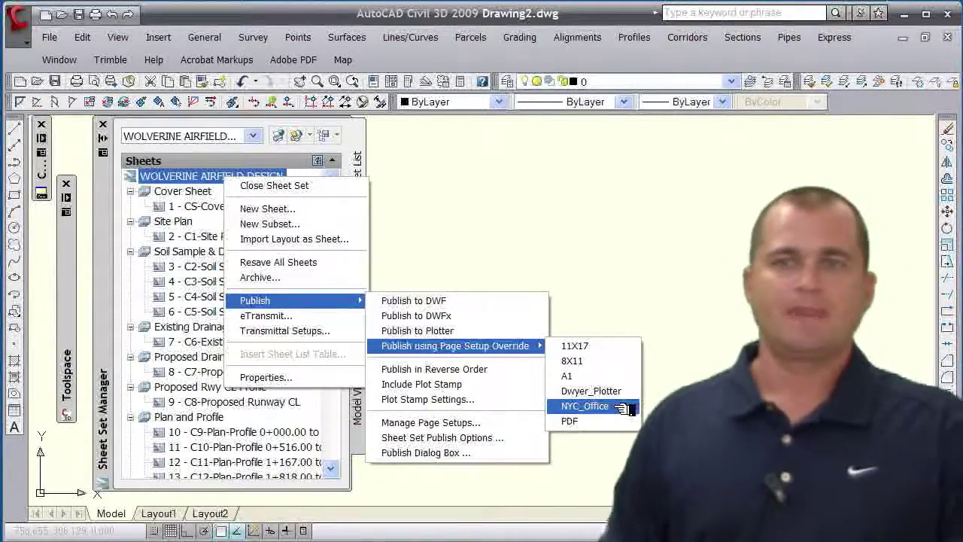
left_click(587, 301)
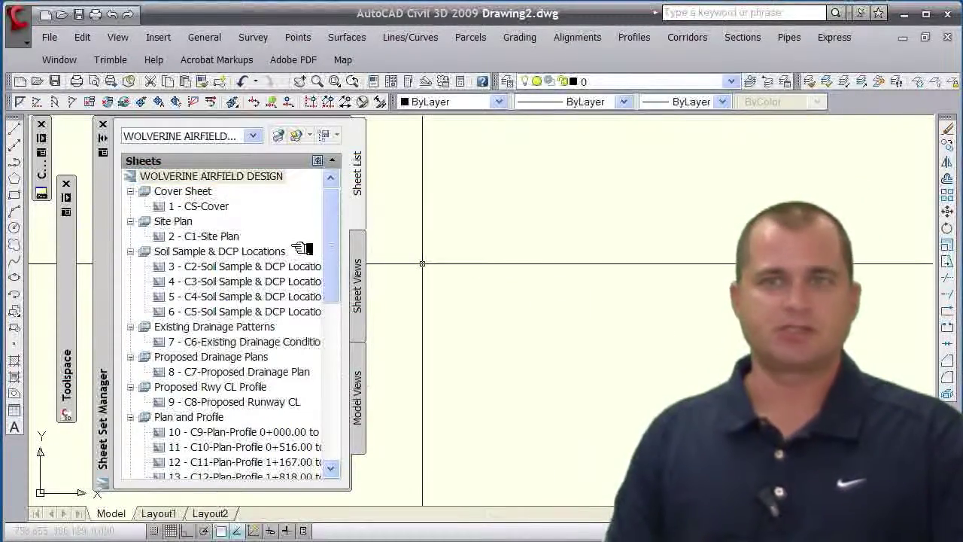
right_click(228, 237)
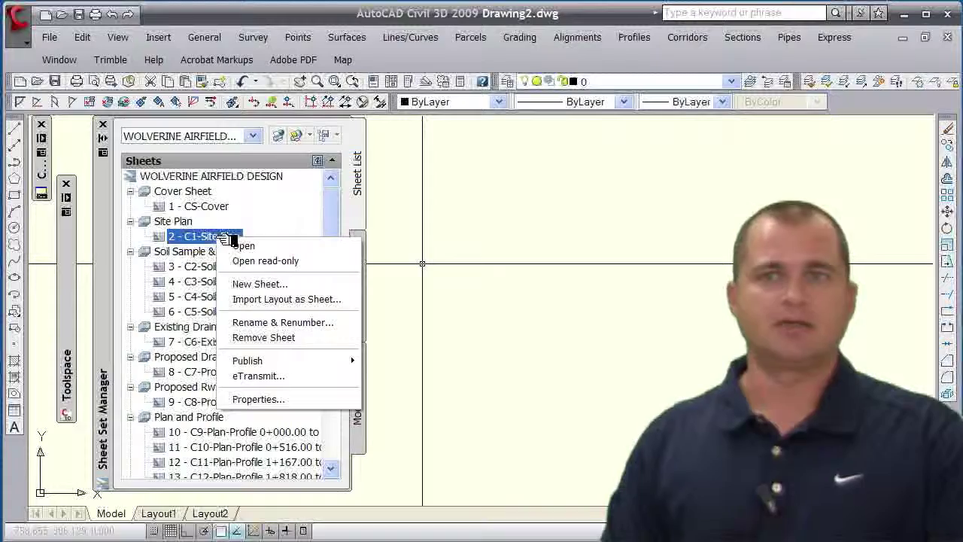
mouse_move(325, 367)
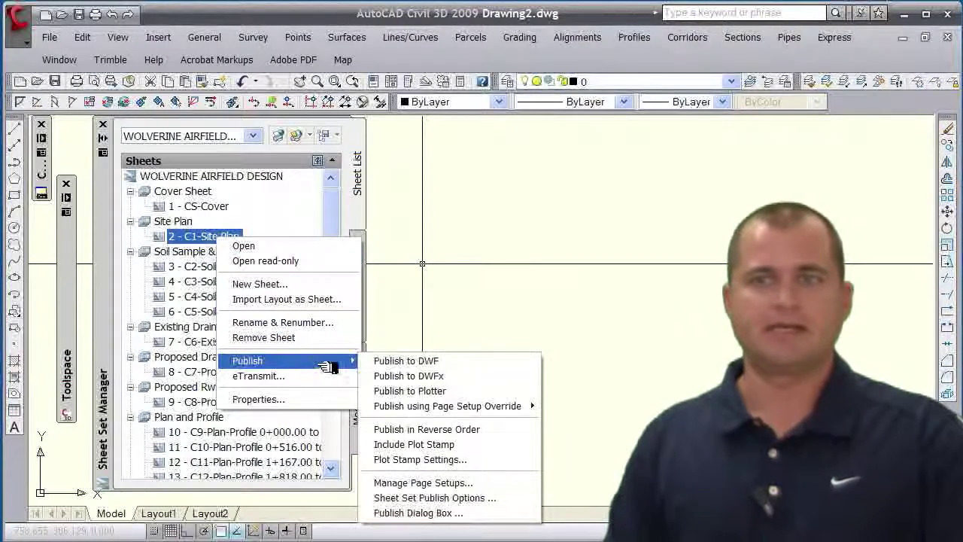
mouse_move(451, 411)
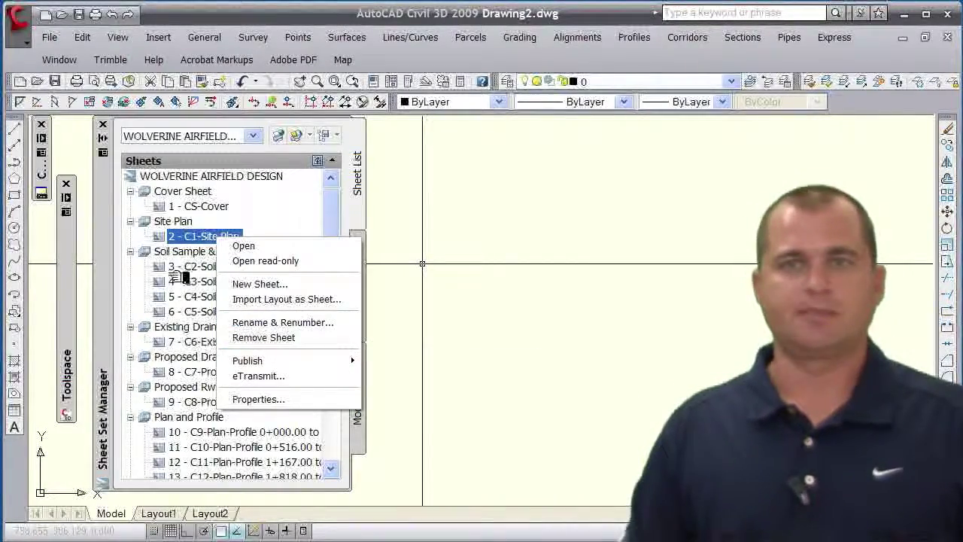
right_click(163, 254)
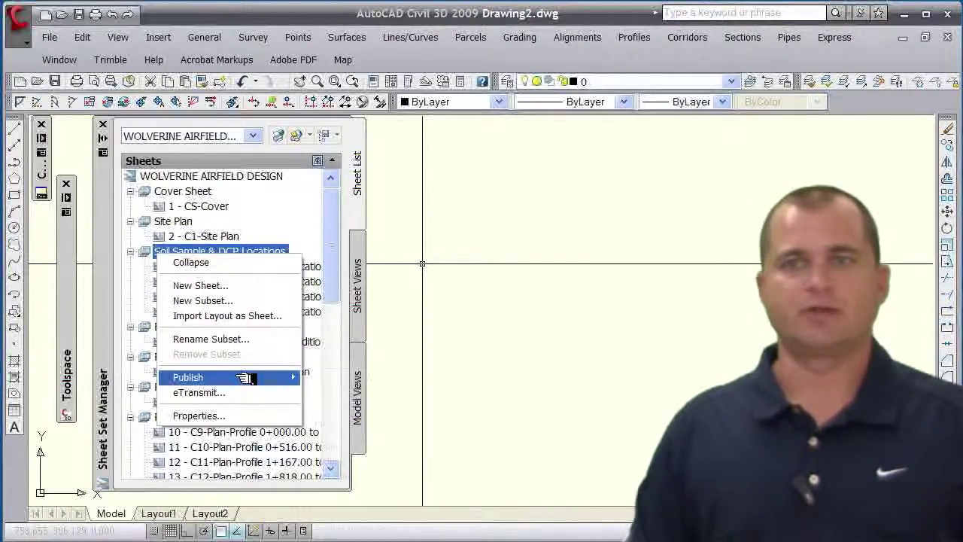
mouse_move(254, 376)
mouse_move(404, 423)
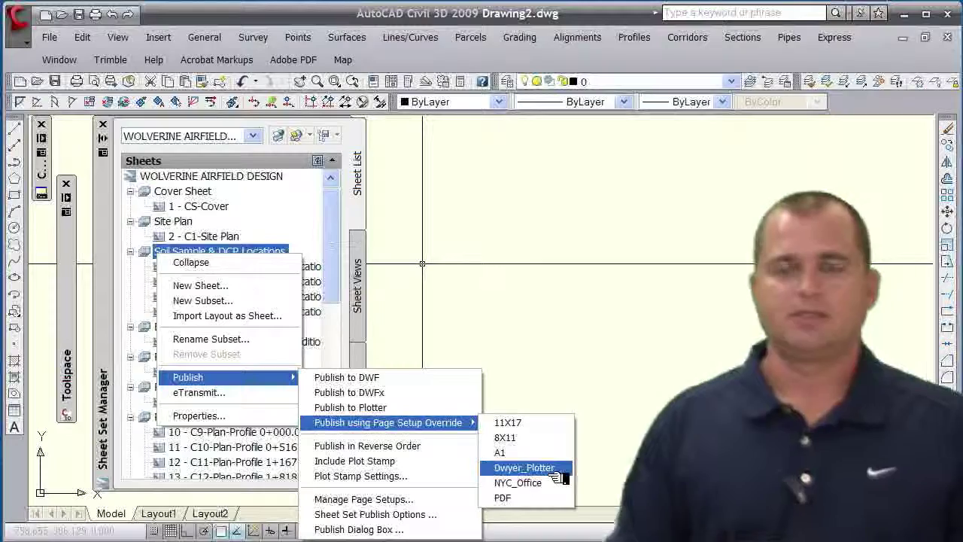
left_click(598, 291)
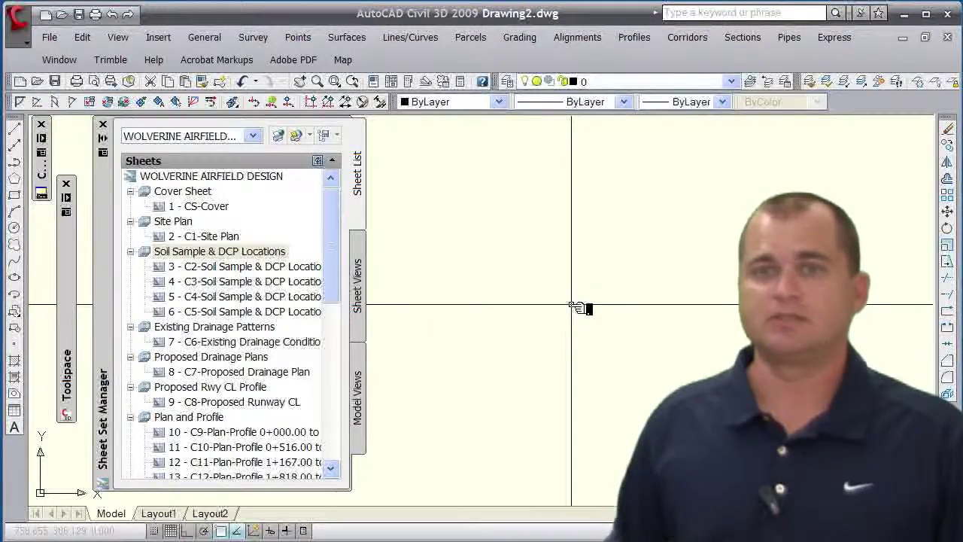
left_click_drag(579, 308, 595, 333)
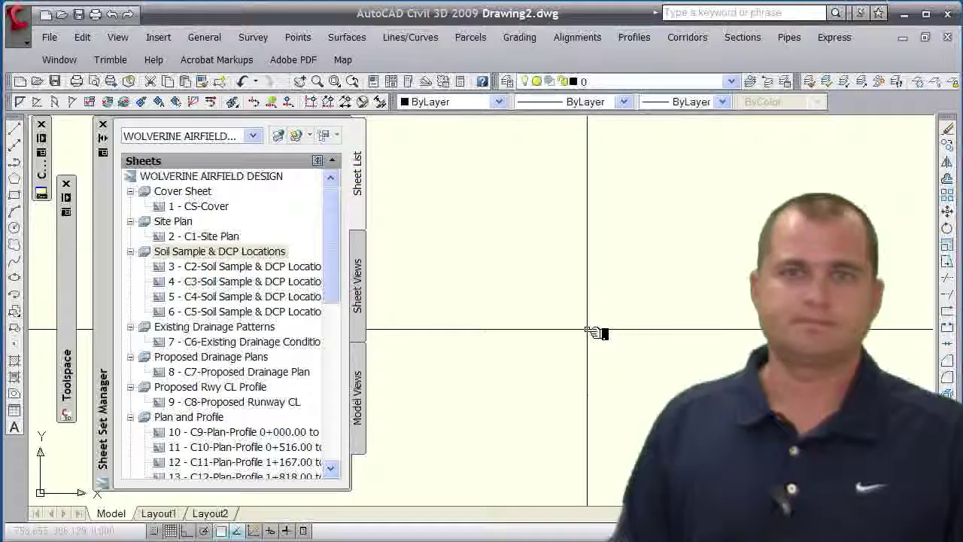